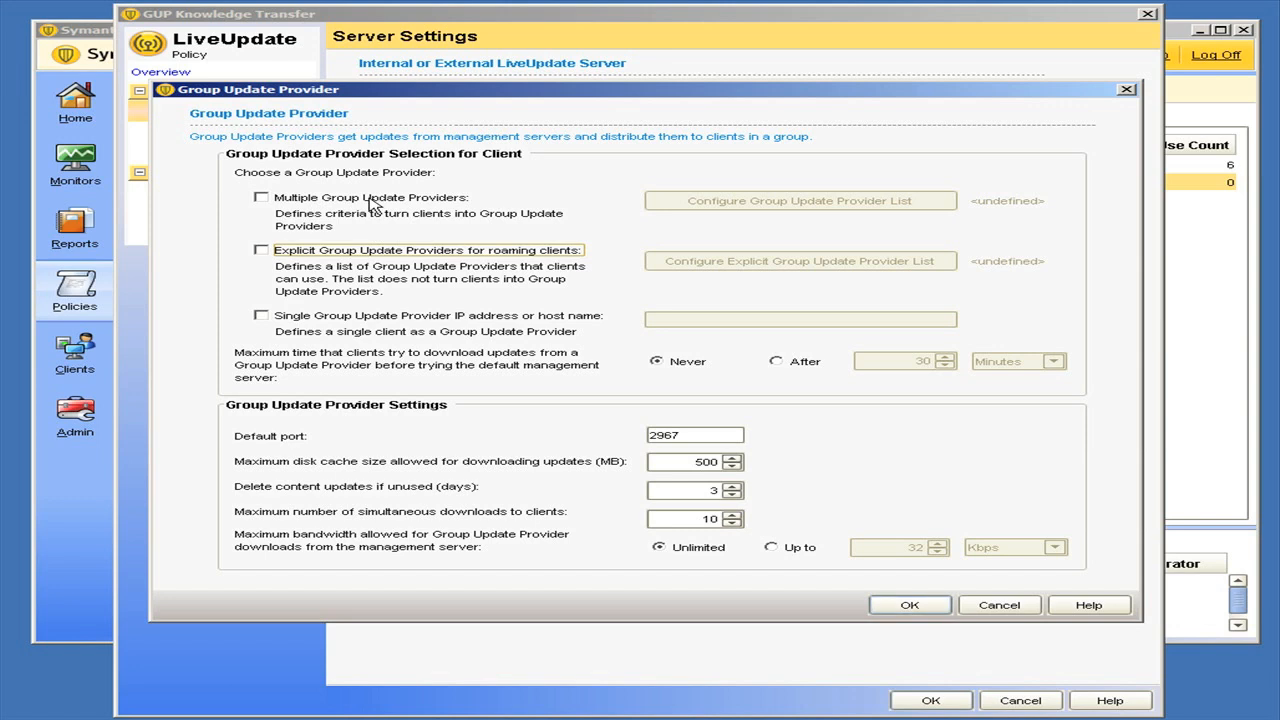
Enable Multiple Group Update Providers and add a rule set to its list that matches the IP address 10.10.10.1.
click(368, 199)
click(781, 203)
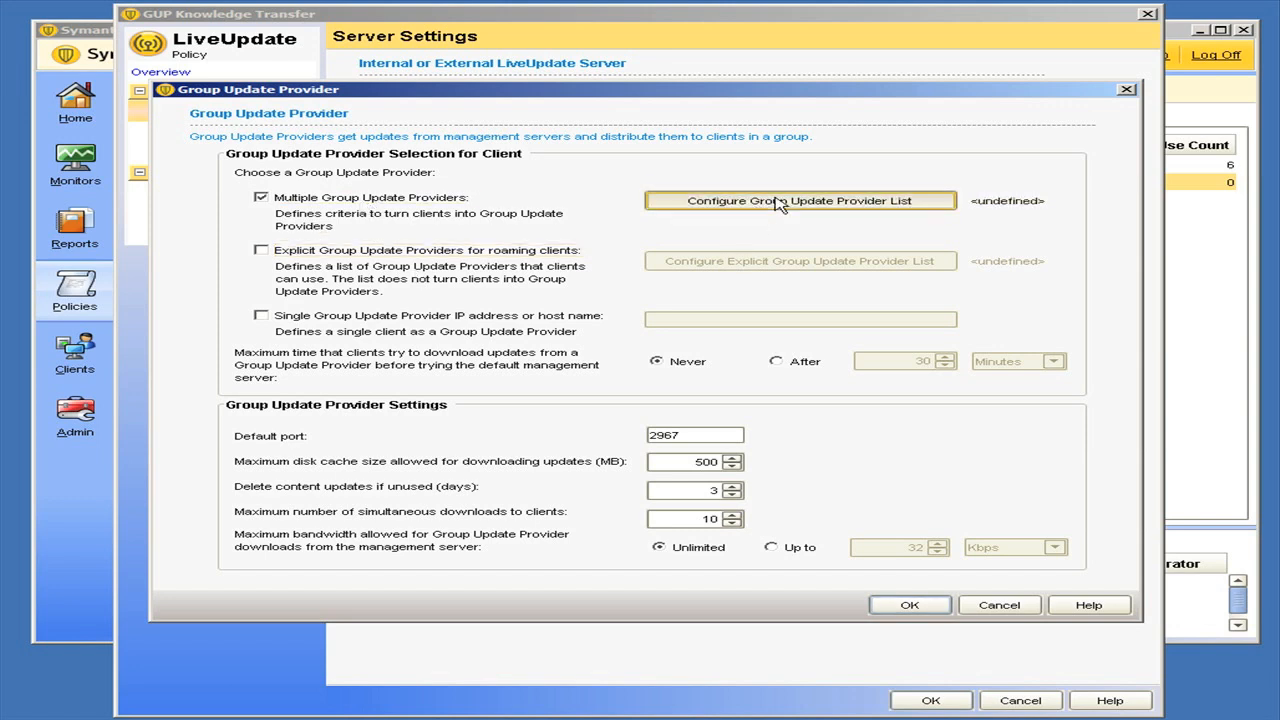
click(892, 220)
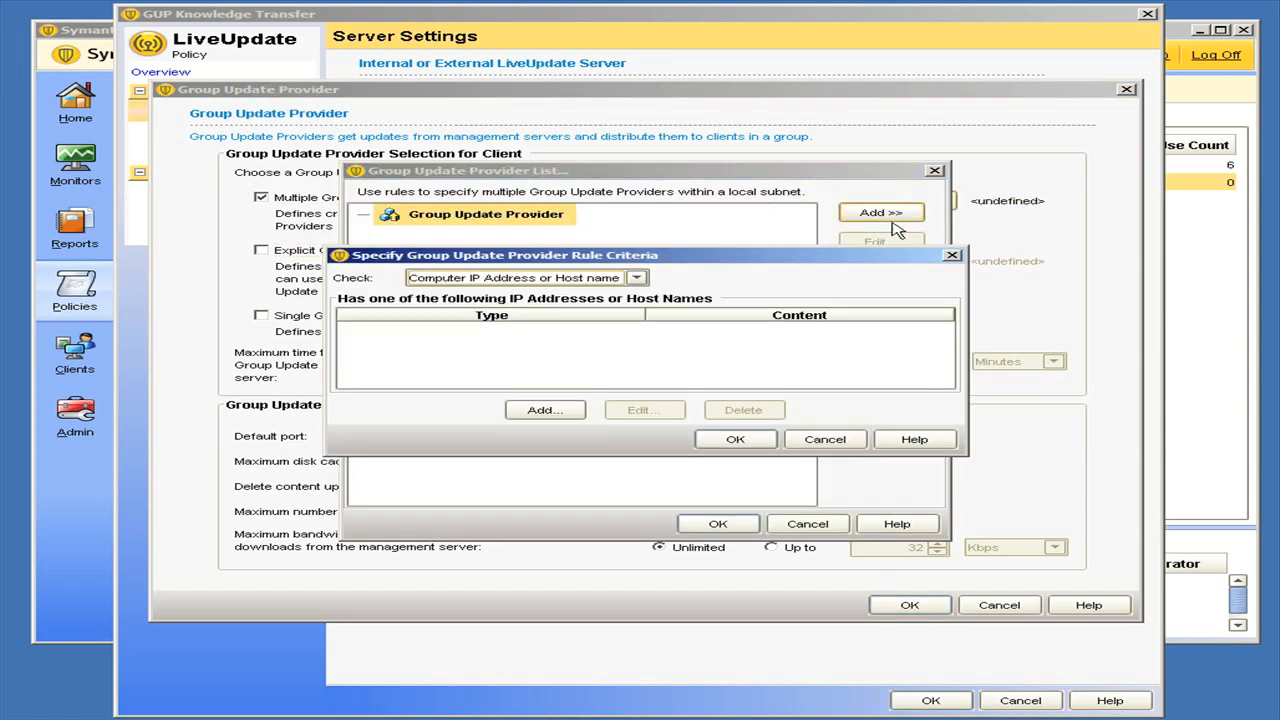
click(576, 409)
text(10.10.10.1)
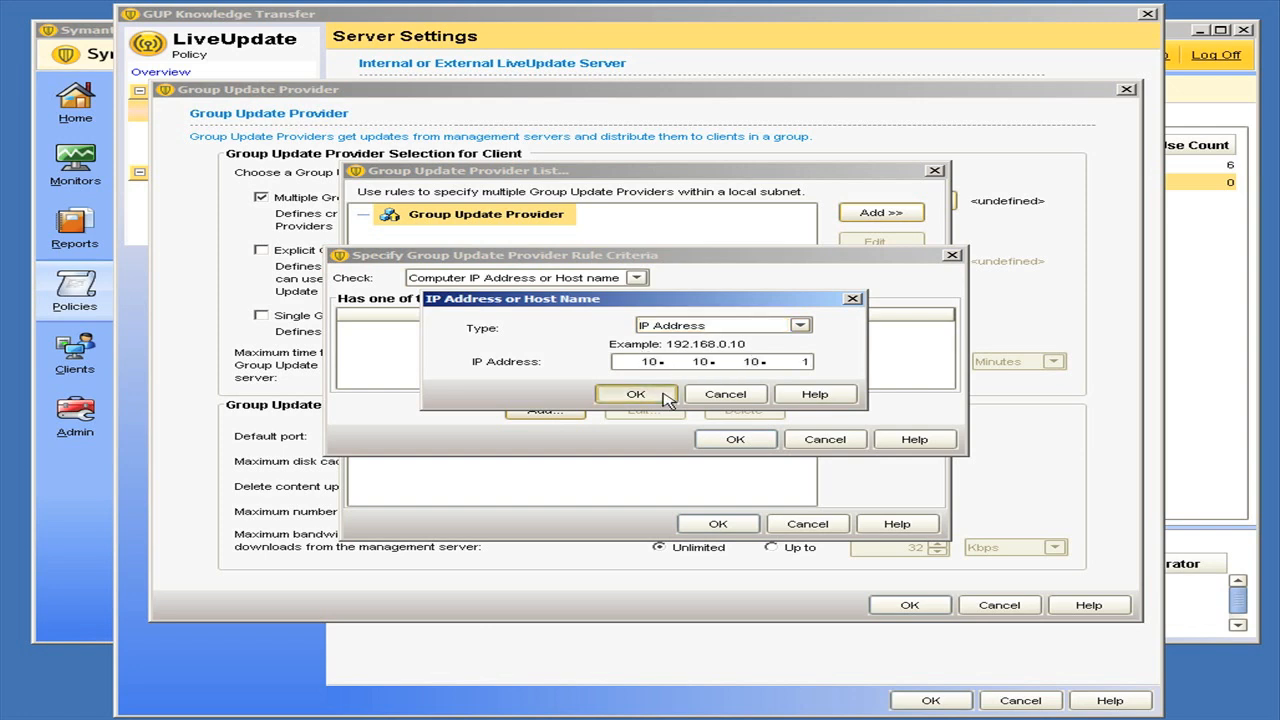
click(655, 395)
click(740, 439)
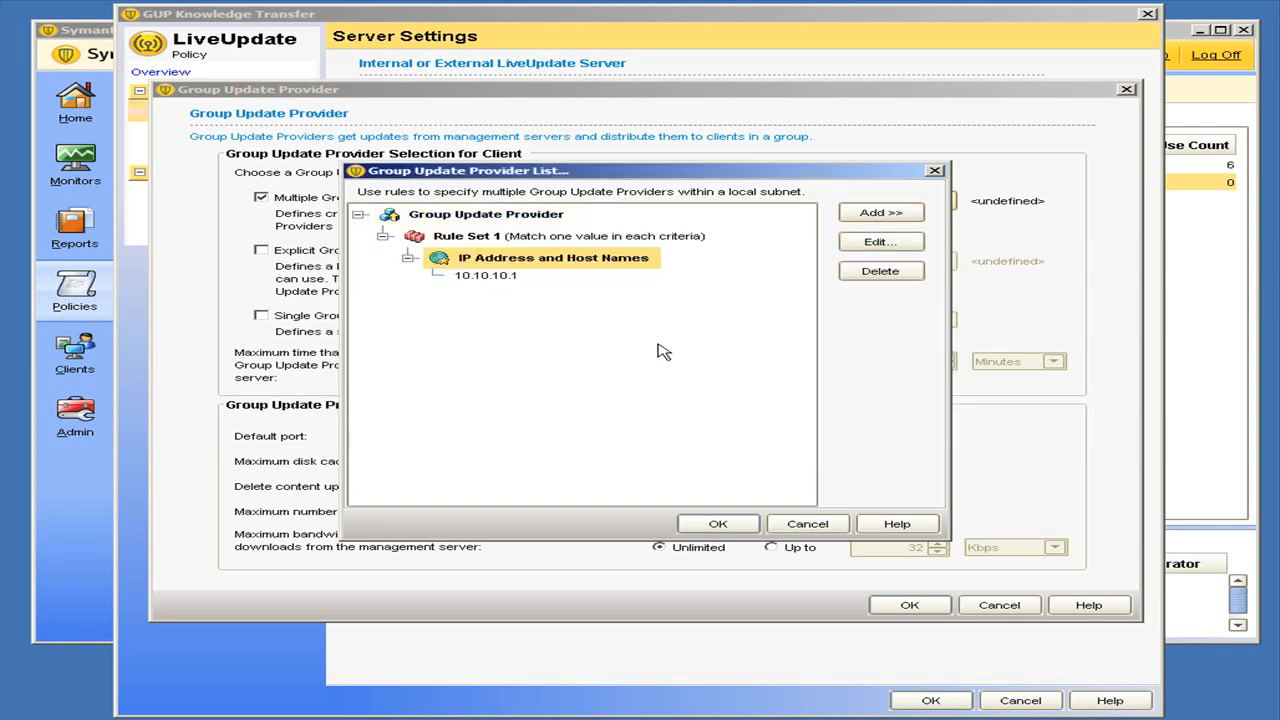
Add a second rule set matching the IP address 10.10.10.2 and accept the Group Update Provider list.
click(875, 212)
click(905, 227)
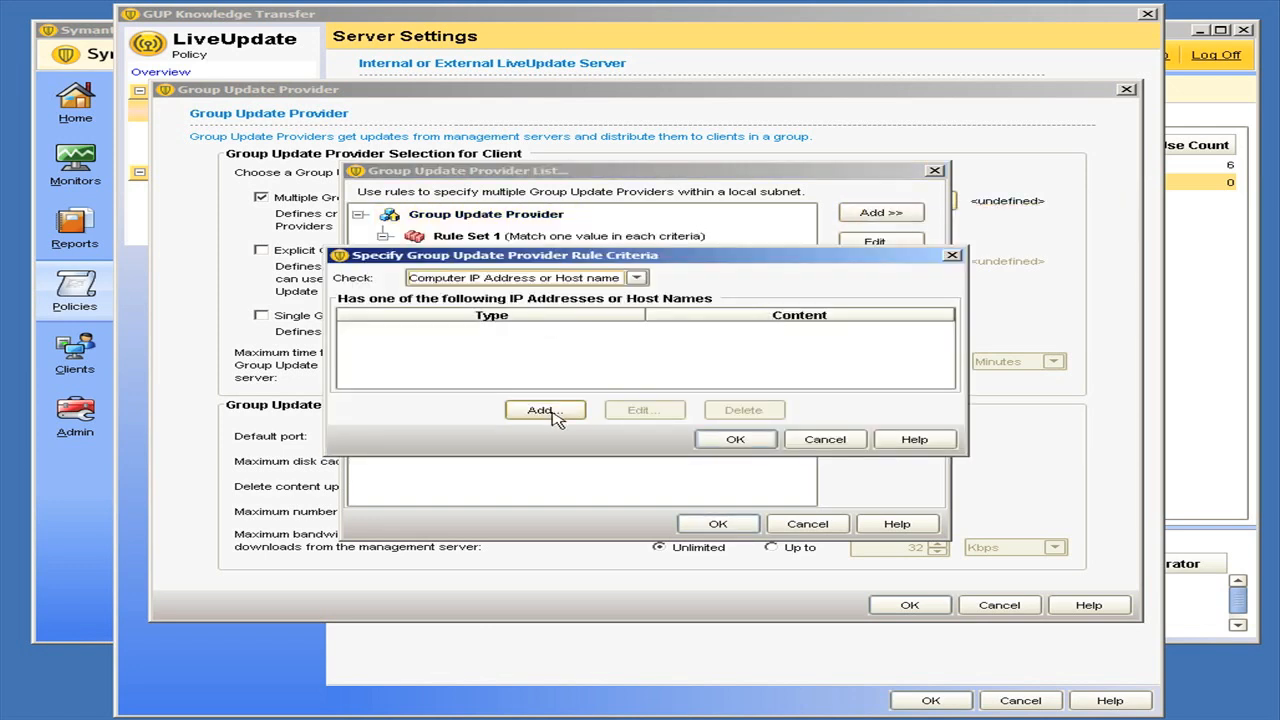
click(548, 410)
click(659, 360)
text(10.10.10.2)
click(640, 394)
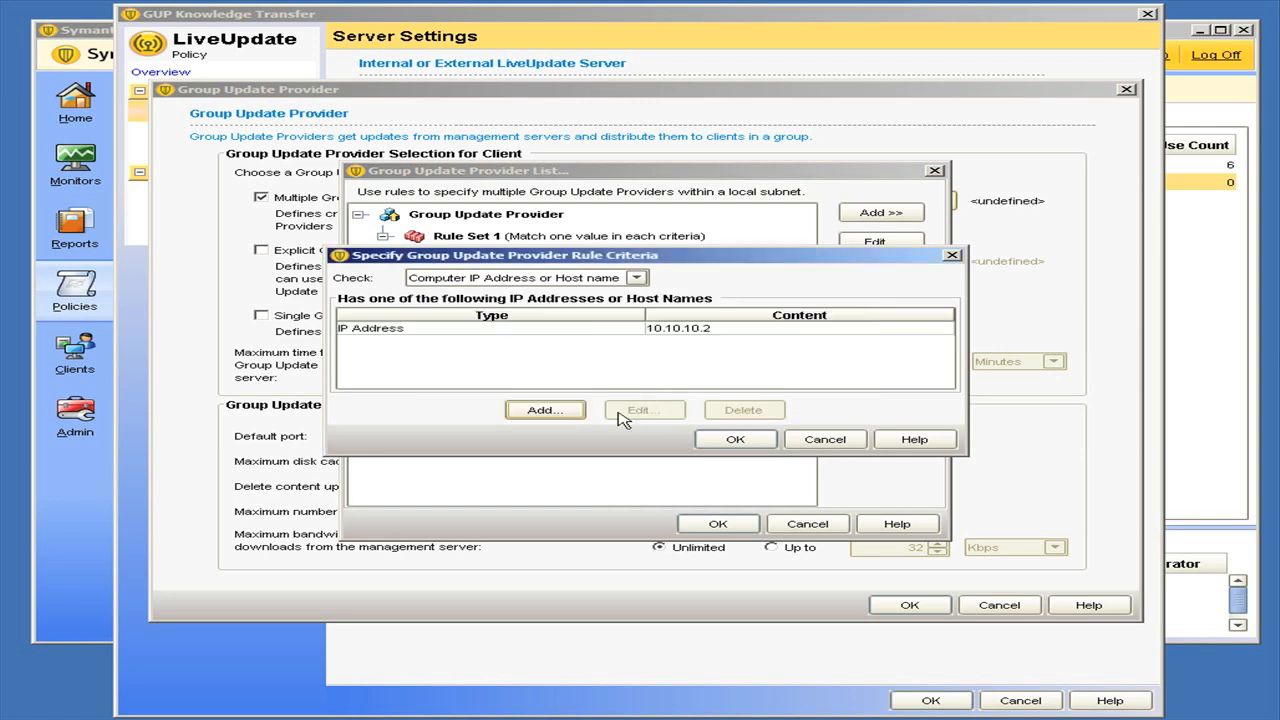
click(735, 439)
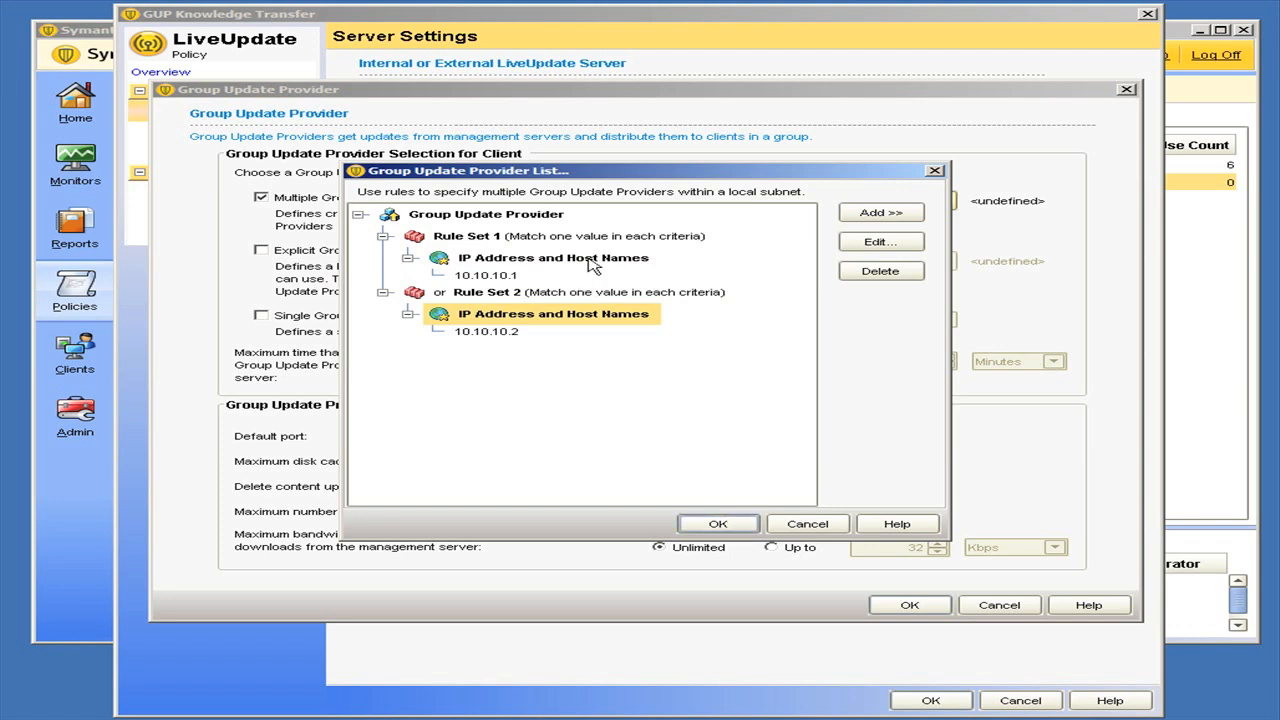
click(716, 524)
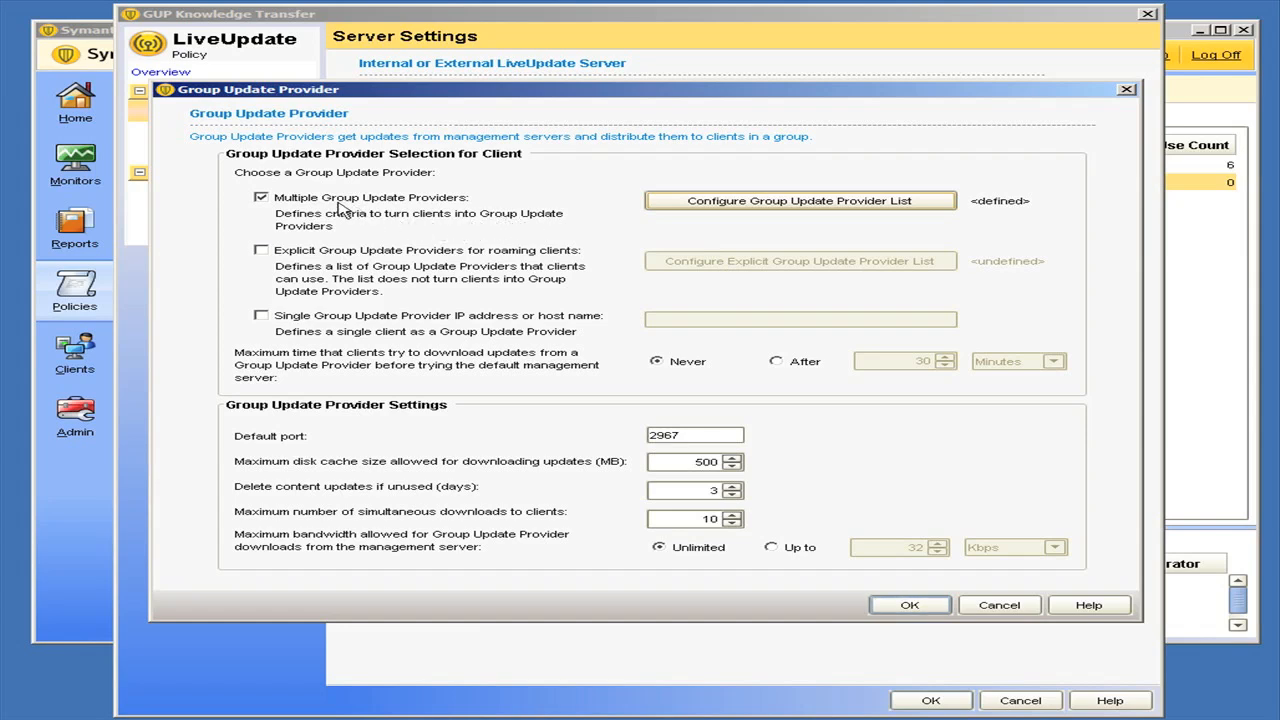
Enable Explicit Group Update Providers for roaming clients and map client subnet 172.10.0.0 to the provider IP address 10.10.10.1.
click(318, 252)
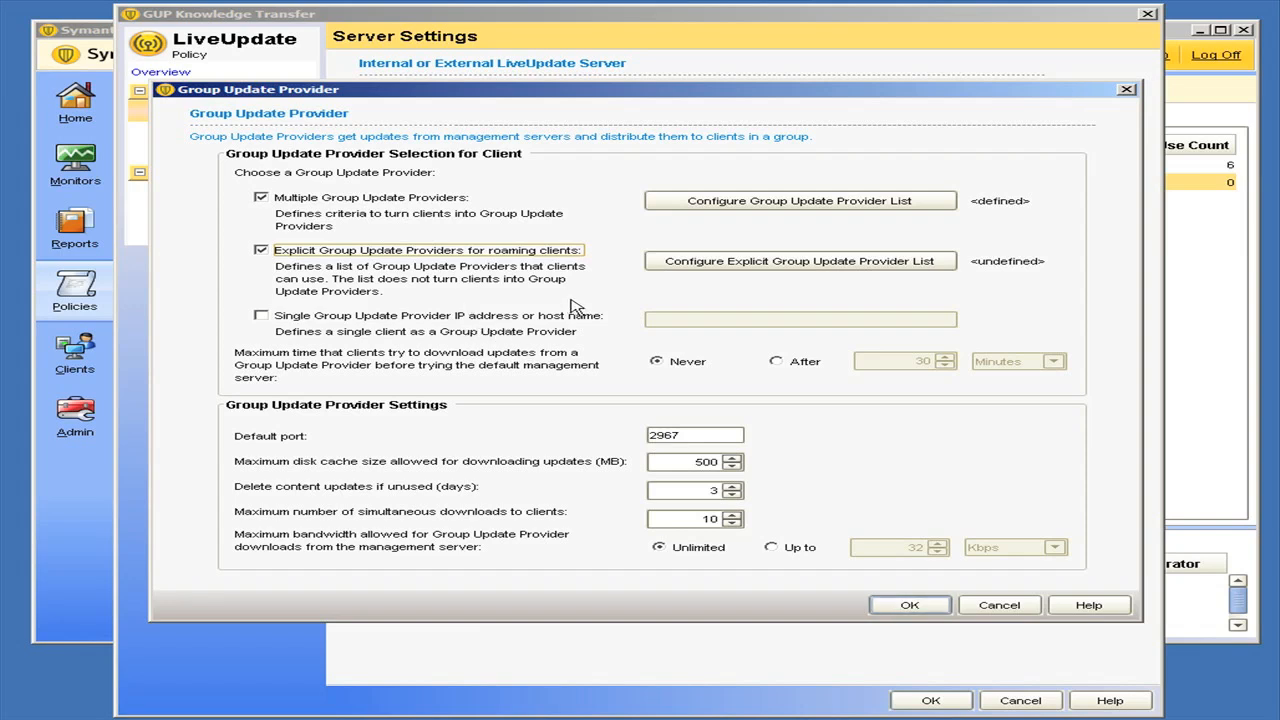
click(746, 263)
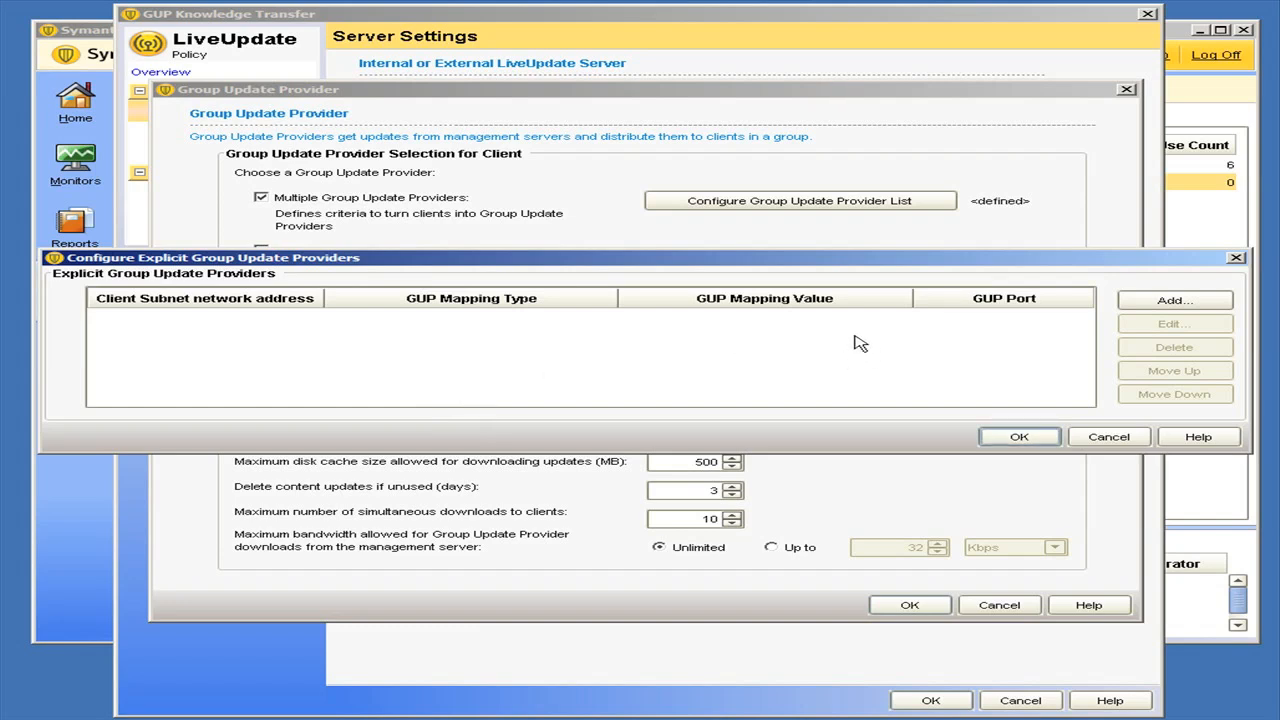
click(1170, 302)
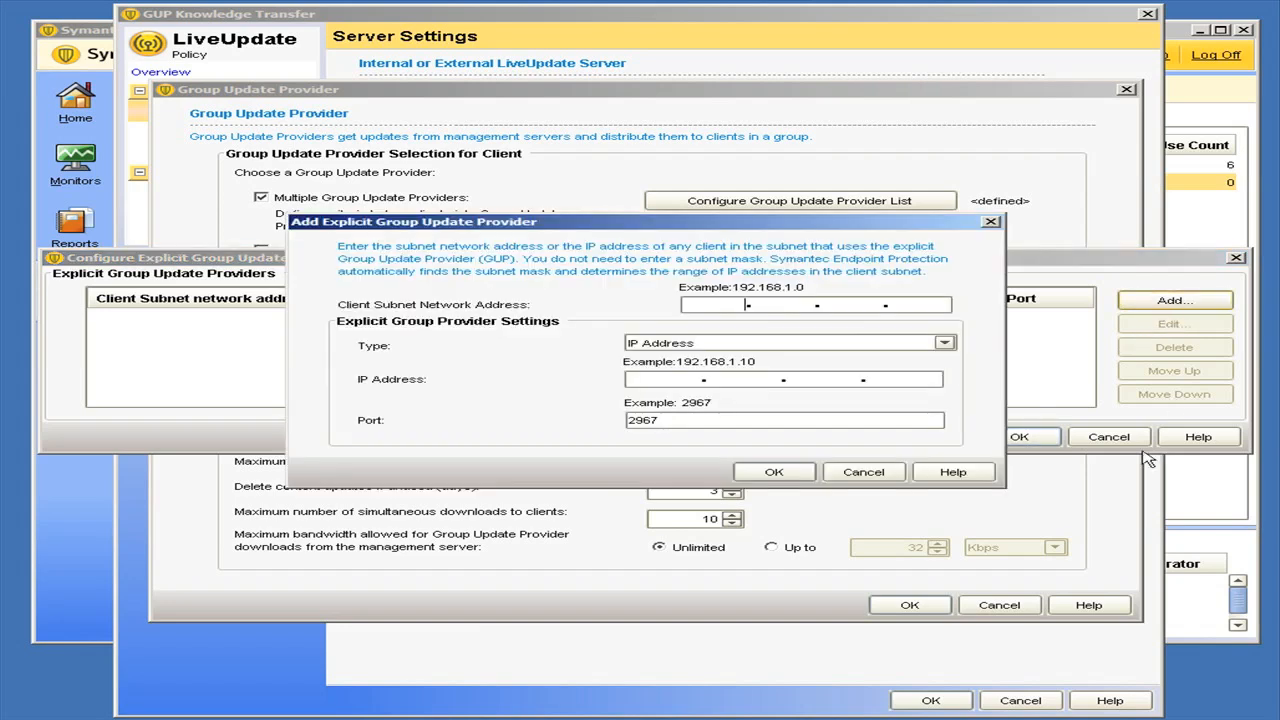
click(741, 305)
text(172.10.0.0)
click(689, 383)
text(0.10.10.)
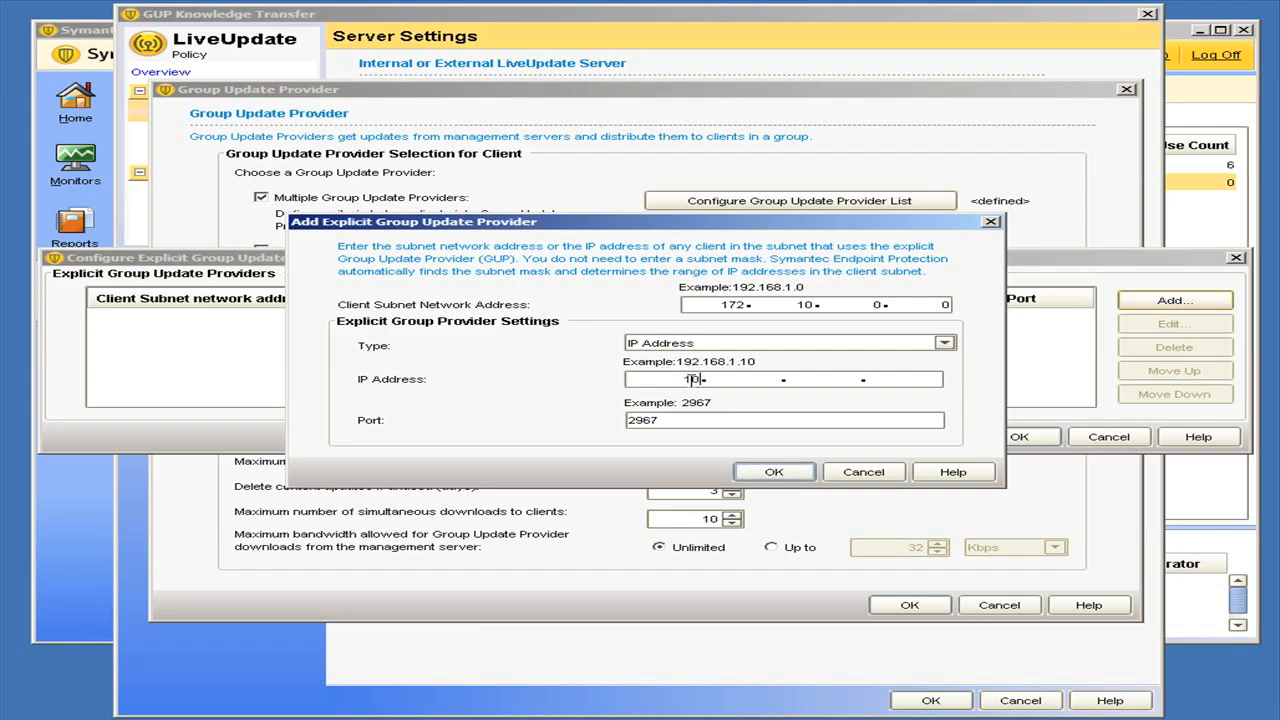
text(1)
click(774, 471)
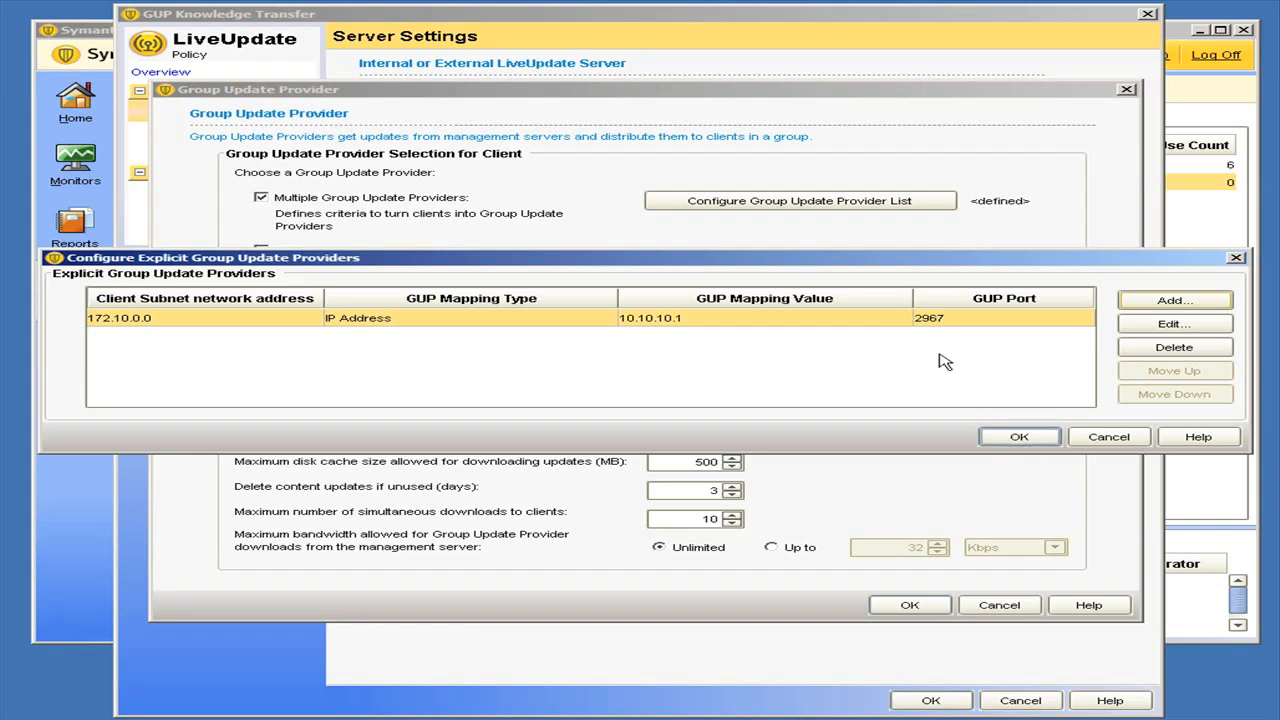
Add an explicit mapping from client subnet 192.168.10.0 to the provider subnet 10.0.0.0 and accept the explicit provider list.
click(1172, 301)
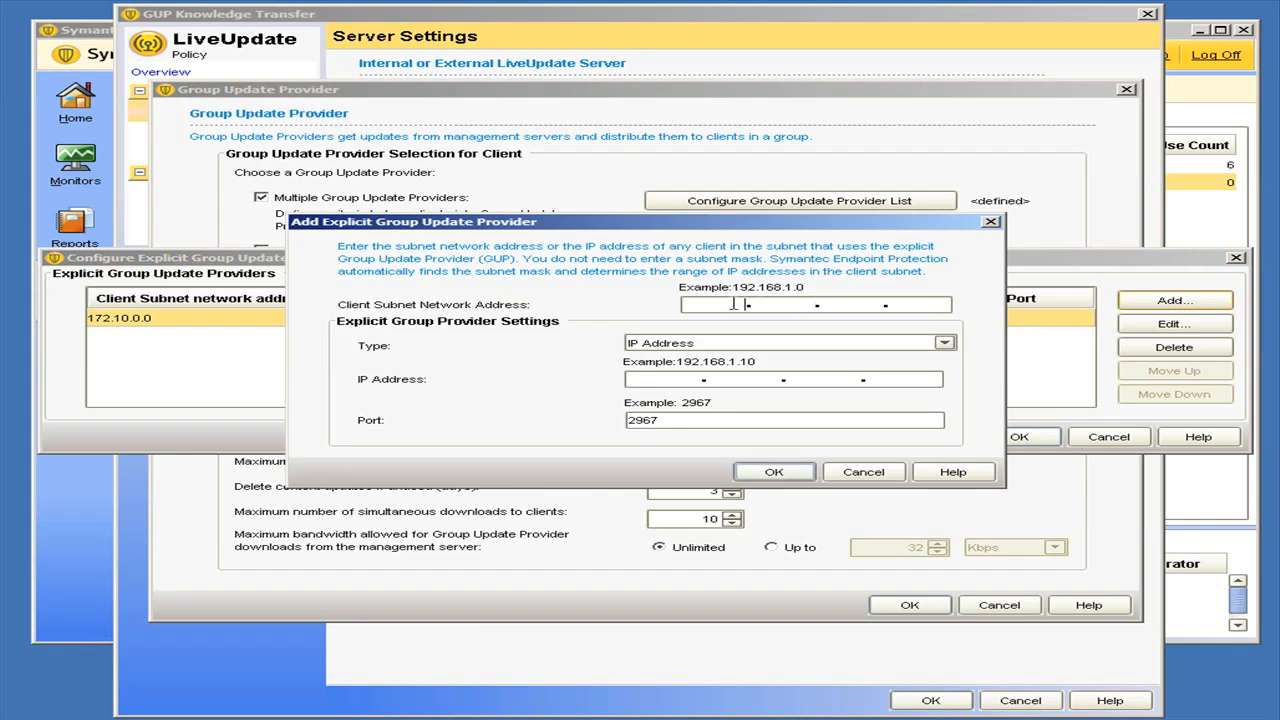
click(745, 306)
text(92.168.10.0)
click(778, 342)
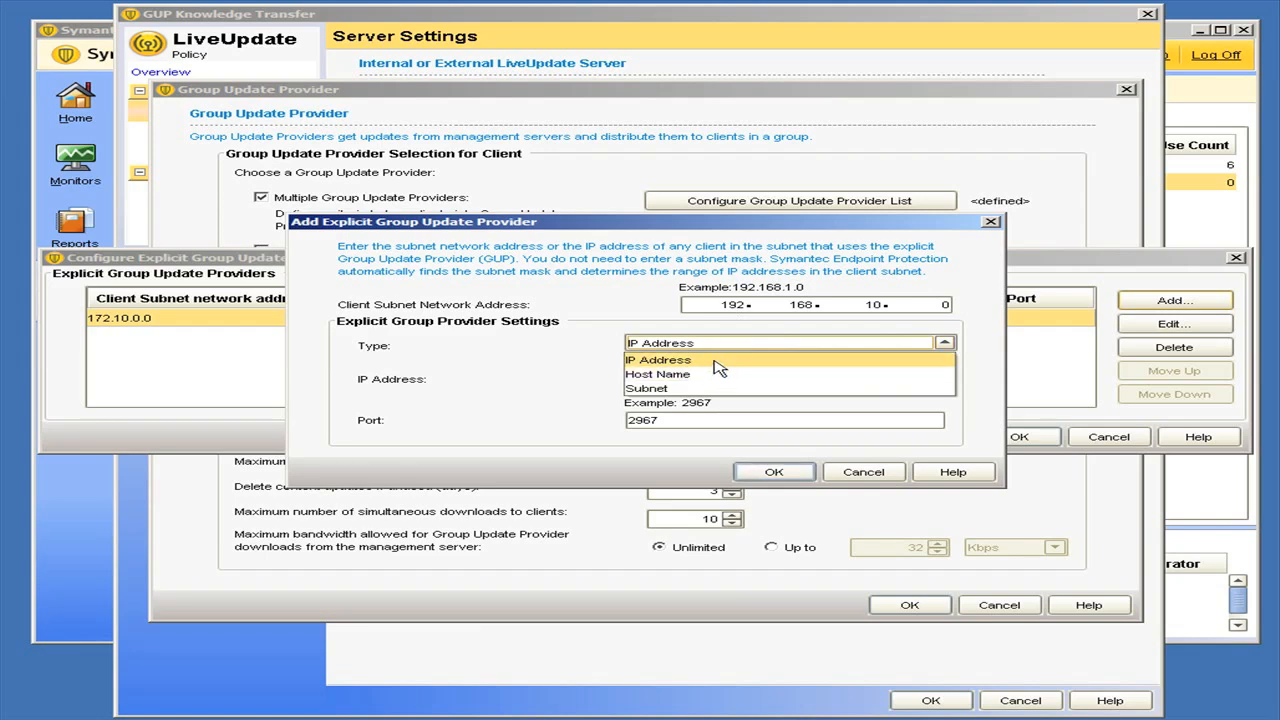
click(728, 345)
click(728, 345)
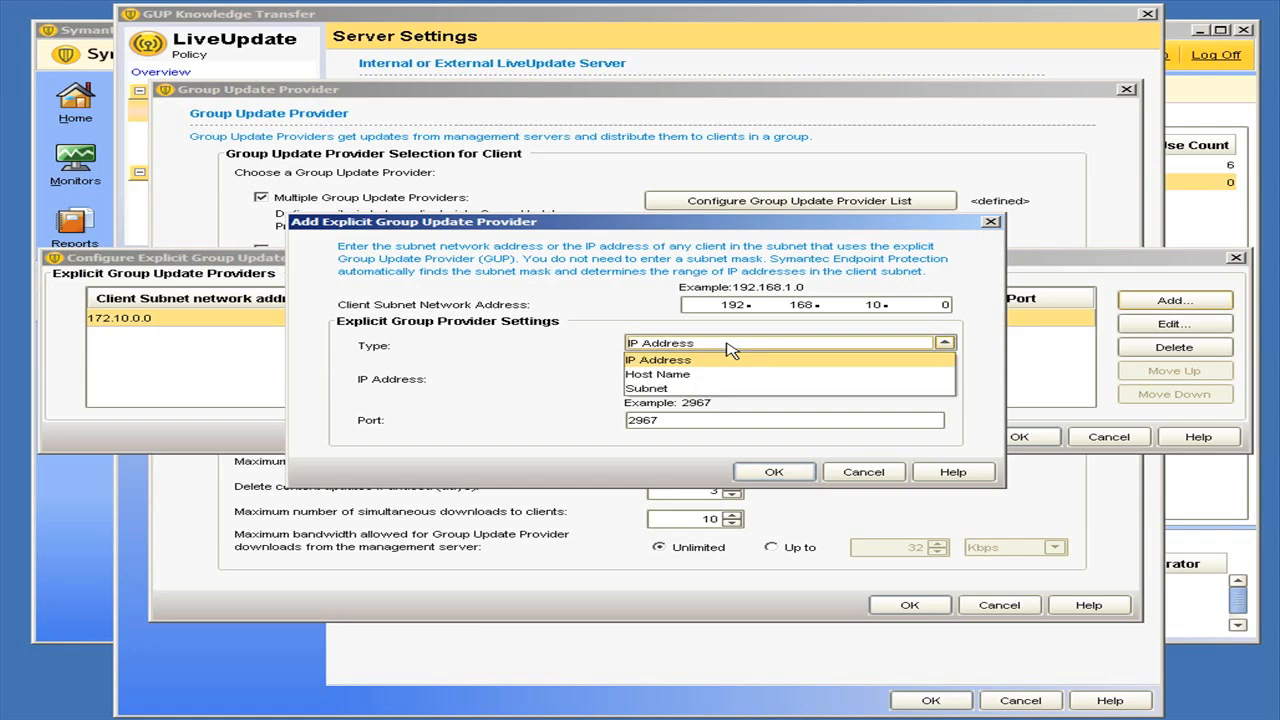
click(674, 390)
click(737, 422)
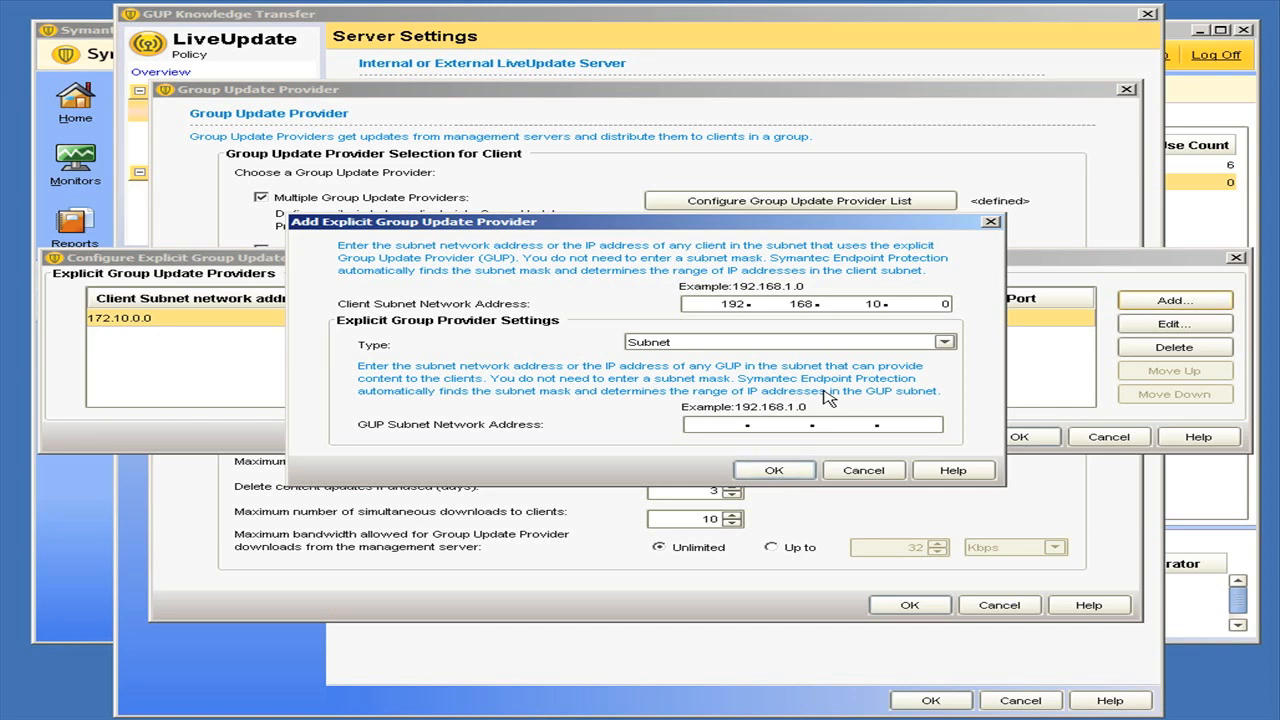
text(10.0.0.0)
click(786, 472)
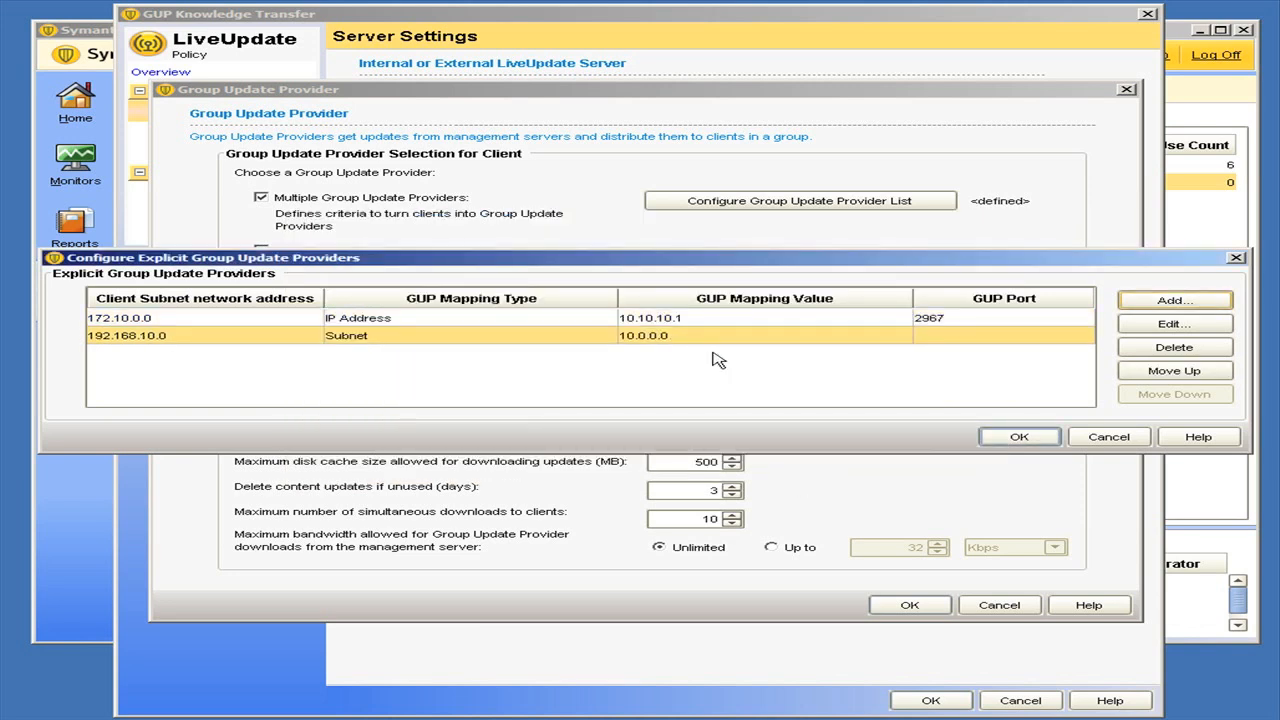
click(1020, 437)
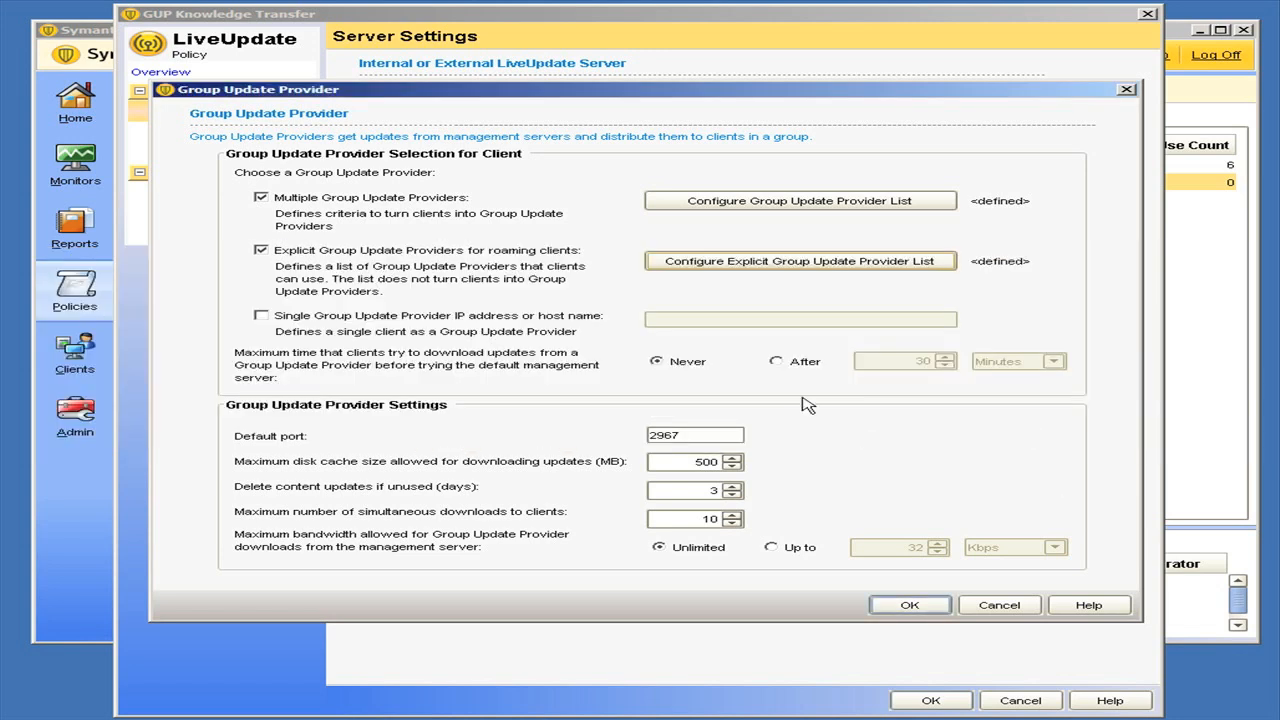